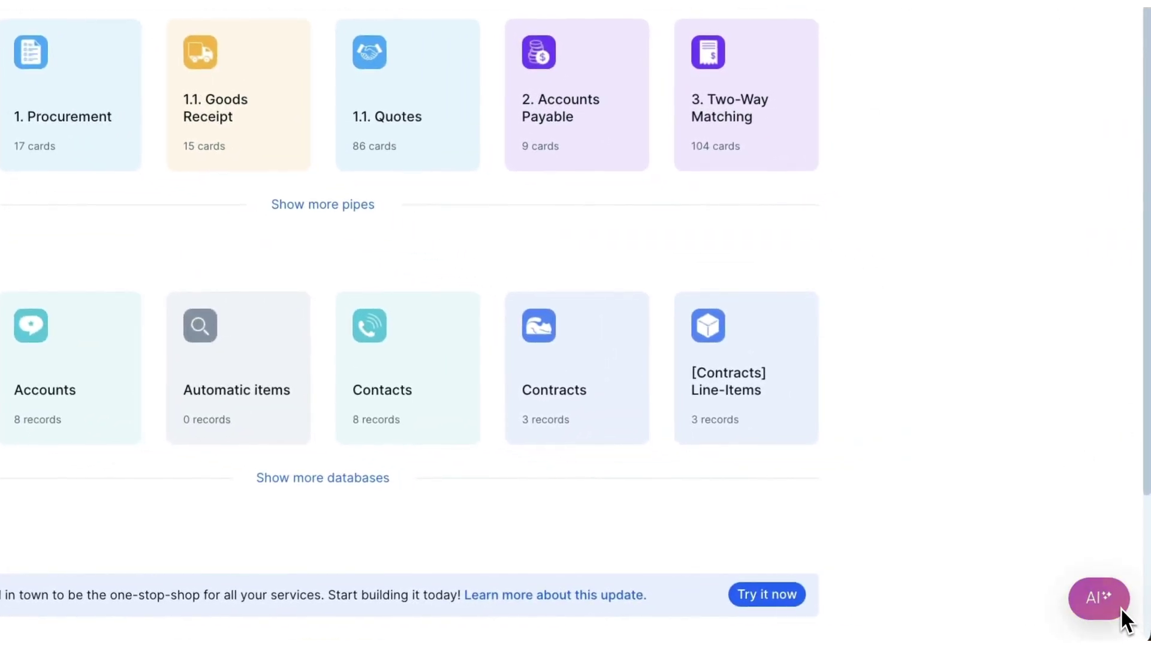
Ask the AI assistant to create an expense reimbursement pipe
click(1119, 608)
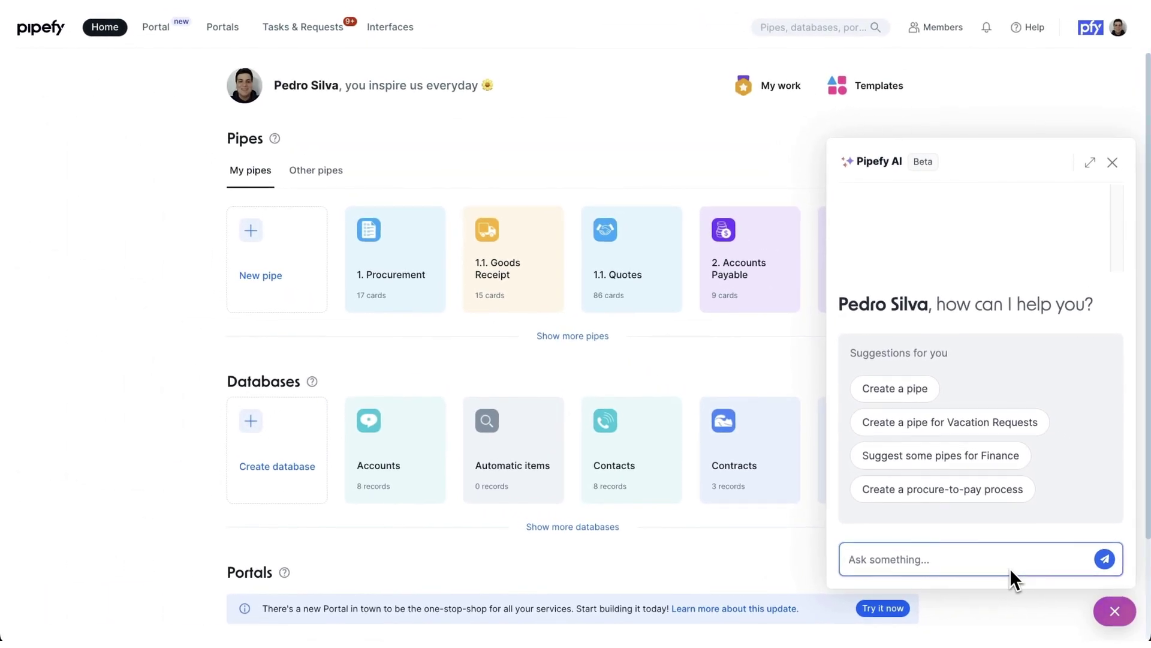
text(I need you to create a expense reimbursement process that follow the industry standard practices)
key(Return)
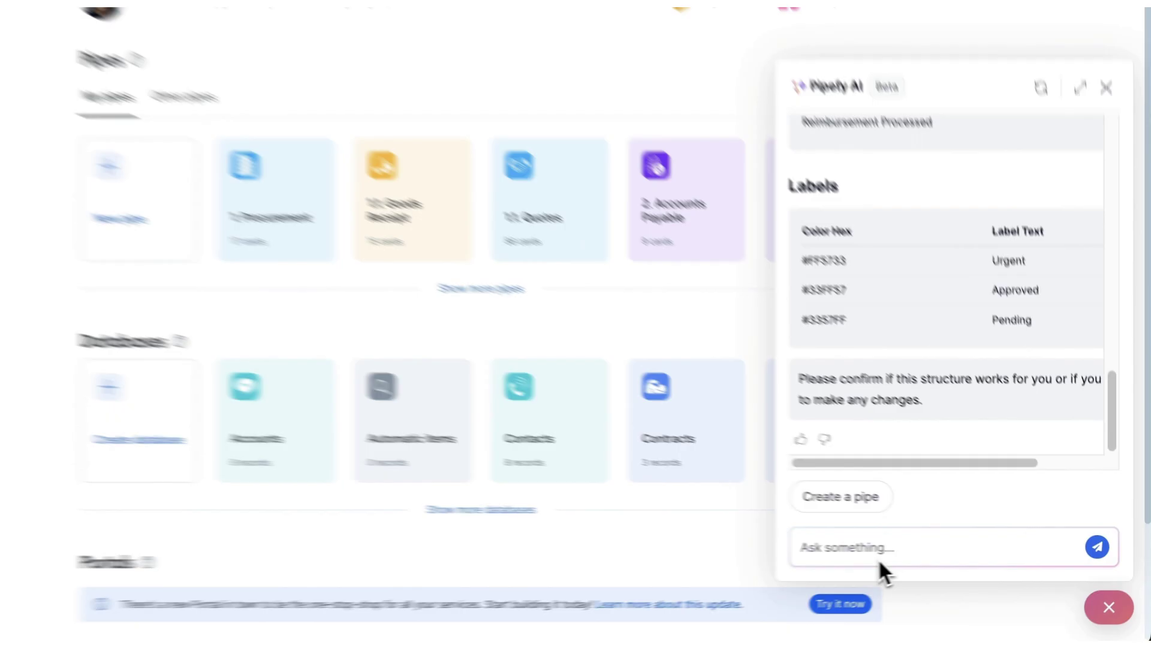
Add a follow-up about AI agents verifying reimbursability, then ask the AI to create the proposed pipe
click(918, 567)
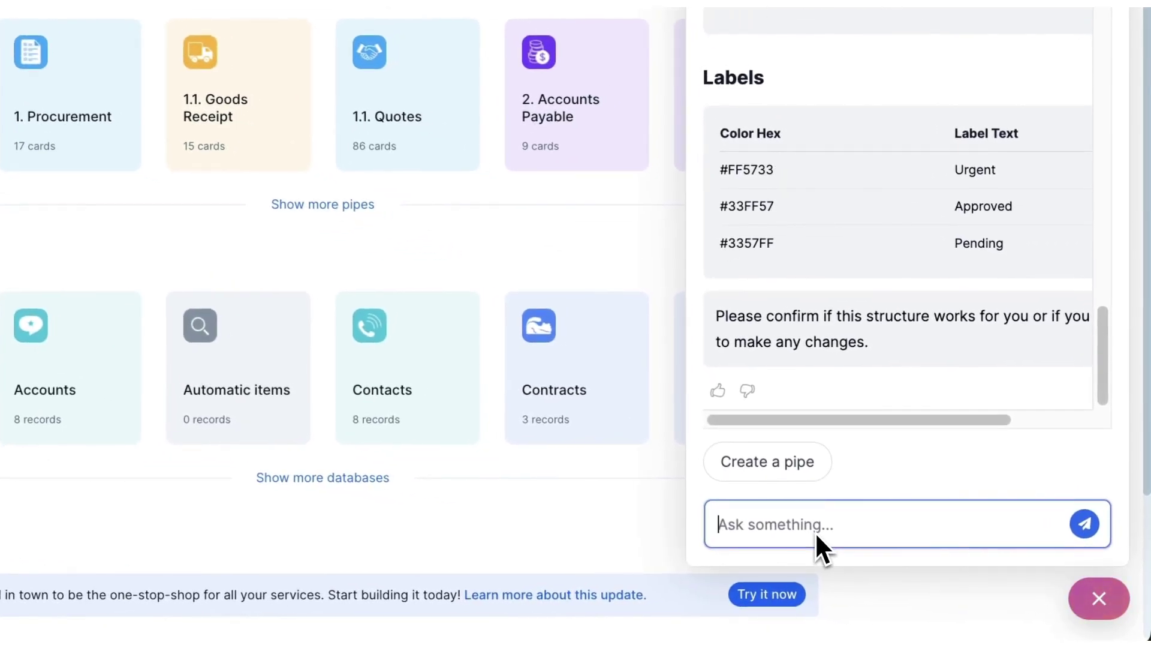
key(ctrl+v)
key(Return)
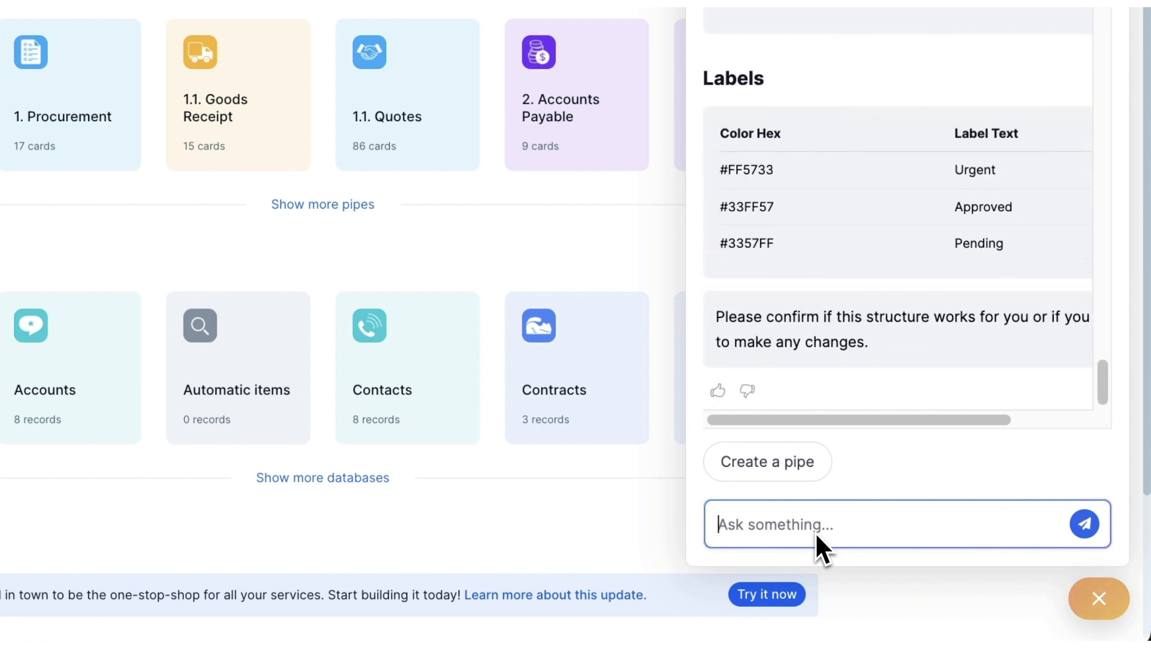
click(753, 472)
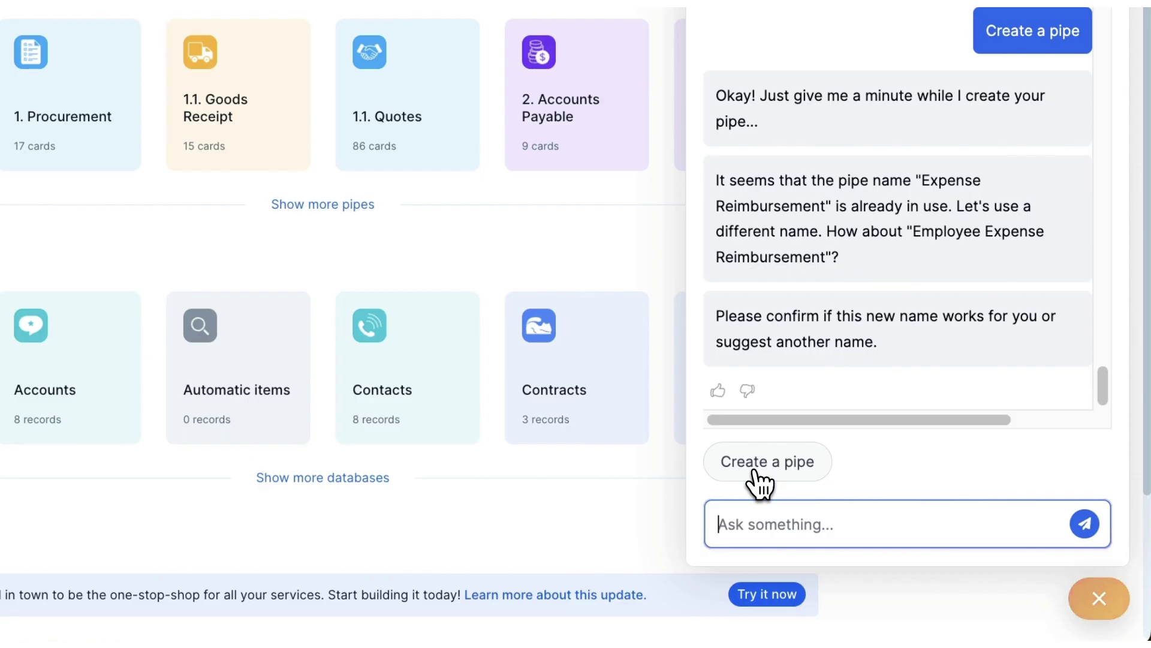
Accept the suggested name 'Employee Expense Reimbursement' so the AI builds the pipe
key(Return)
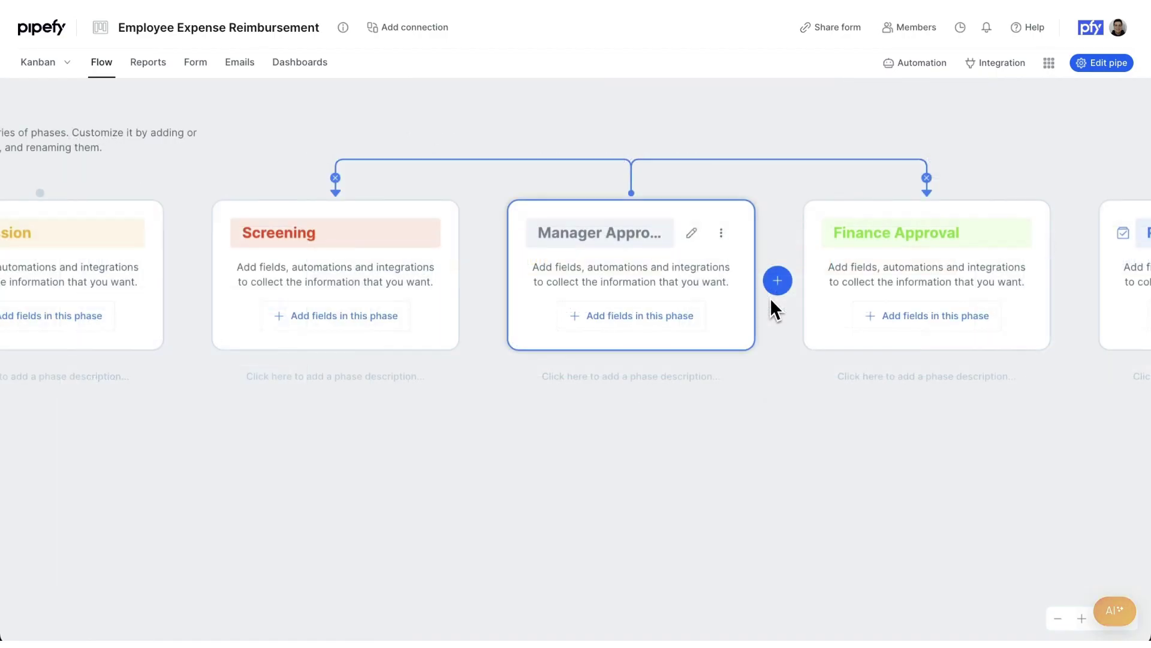
Add a phase named 'CFO Approval' between Manager Approval and Finance Approval
click(777, 283)
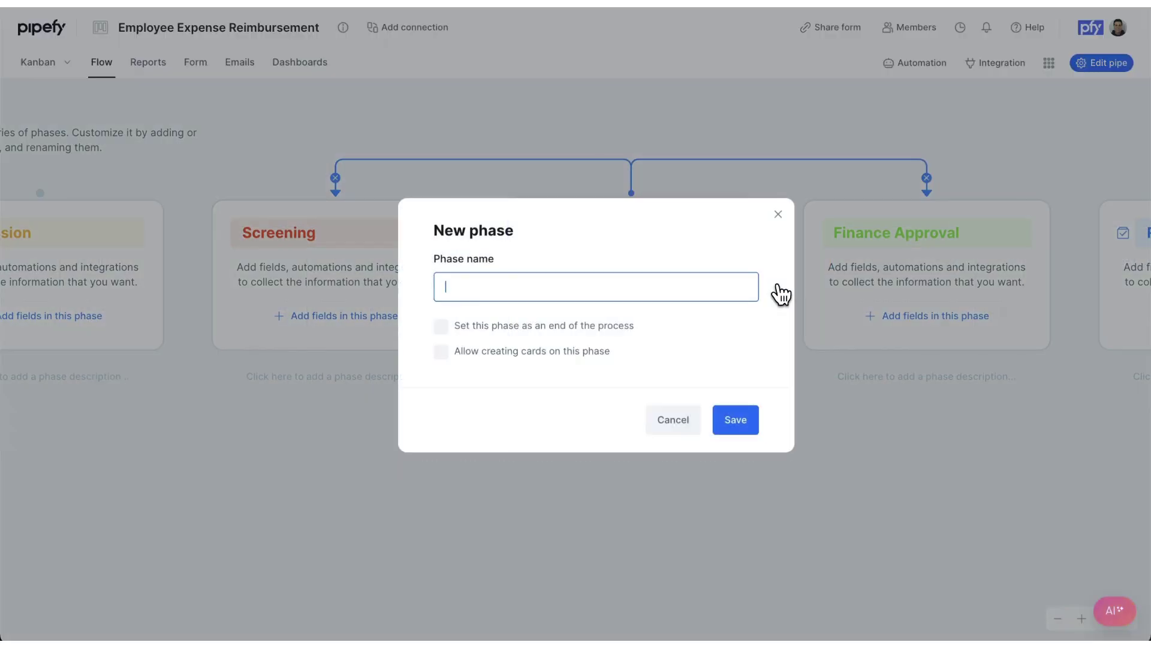
text(CFO Approval)
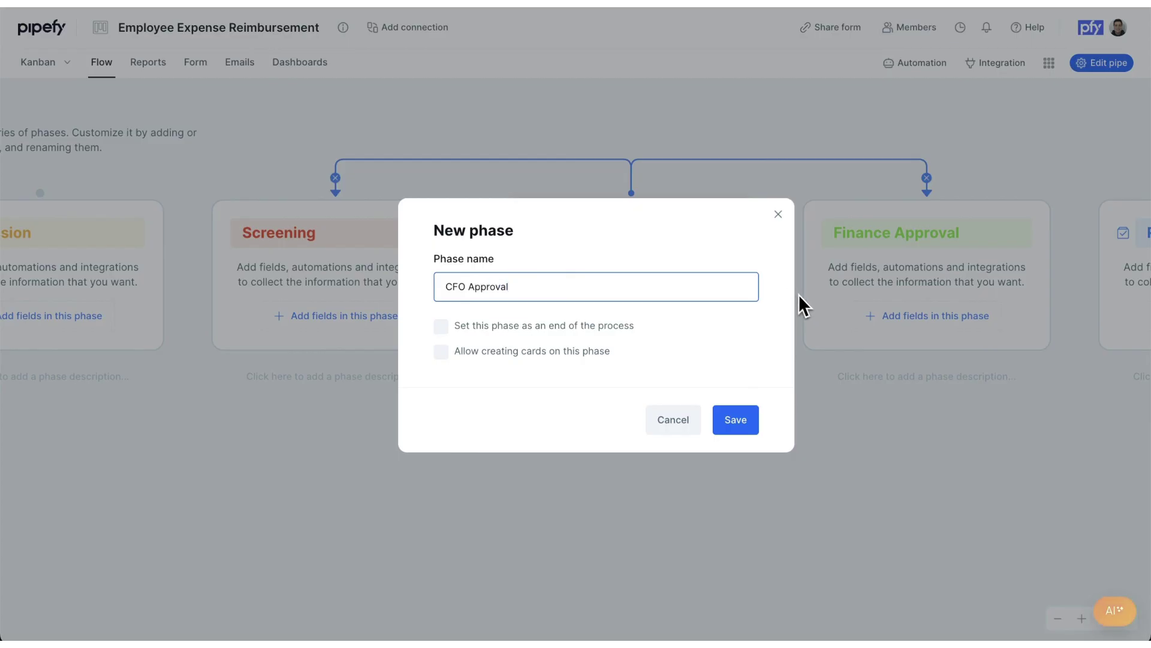
click(737, 424)
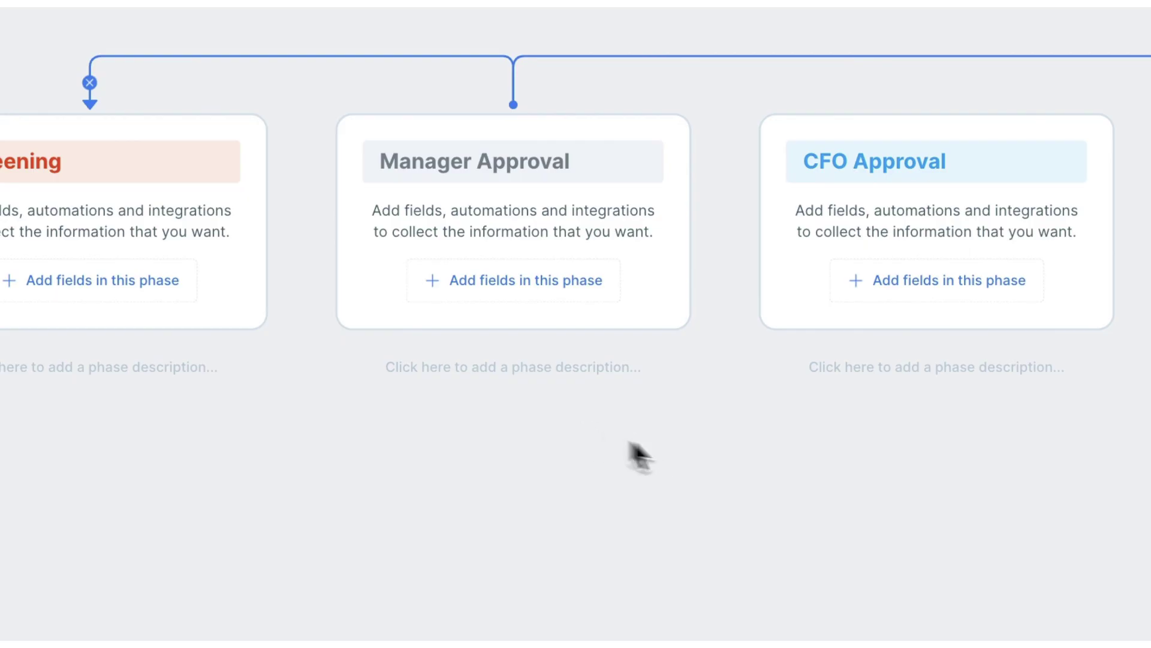
Add an Assignee select field to the CFO Approval phase form and save it
click(924, 292)
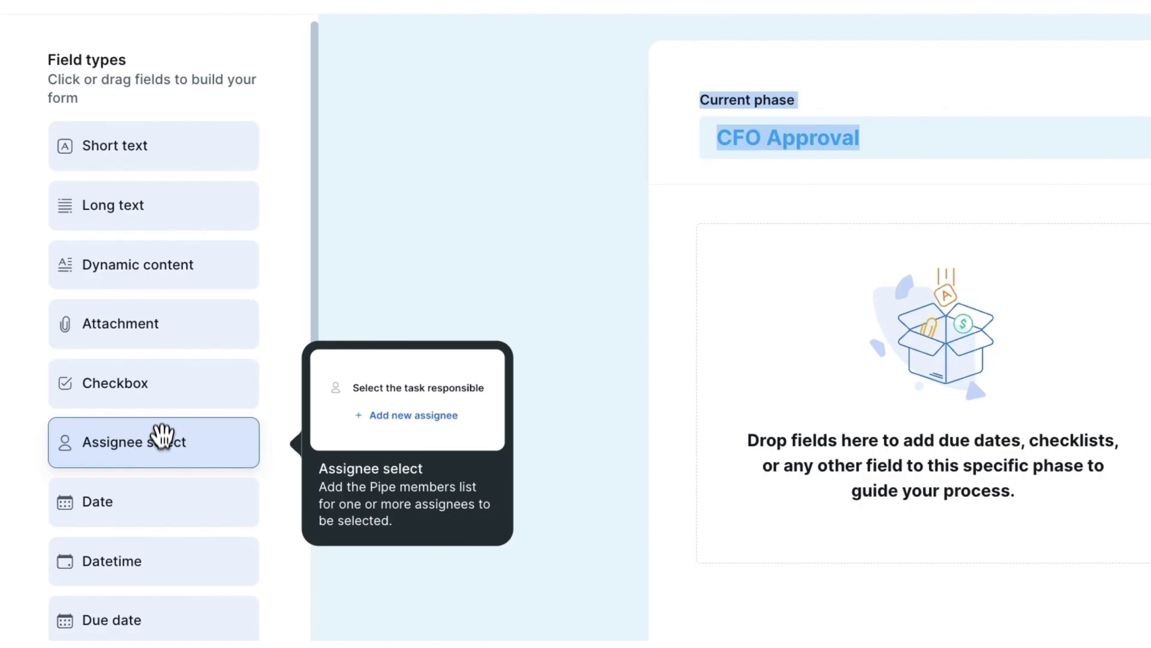
drag(168, 527, 803, 384)
drag(628, 281, 630, 283)
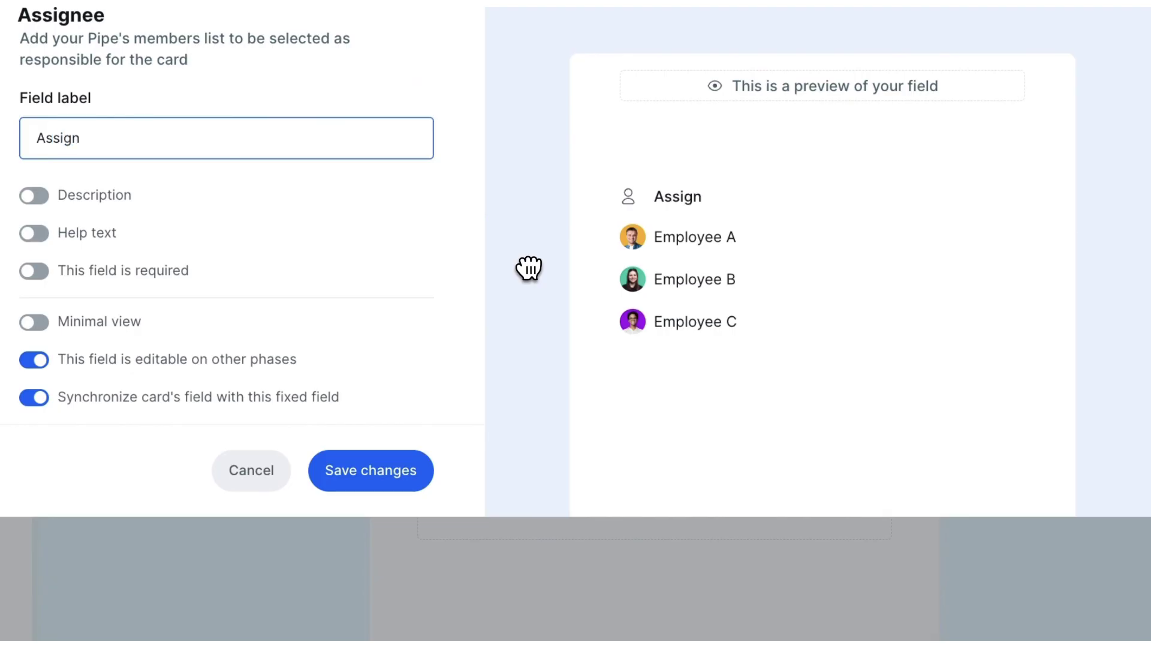
click(374, 476)
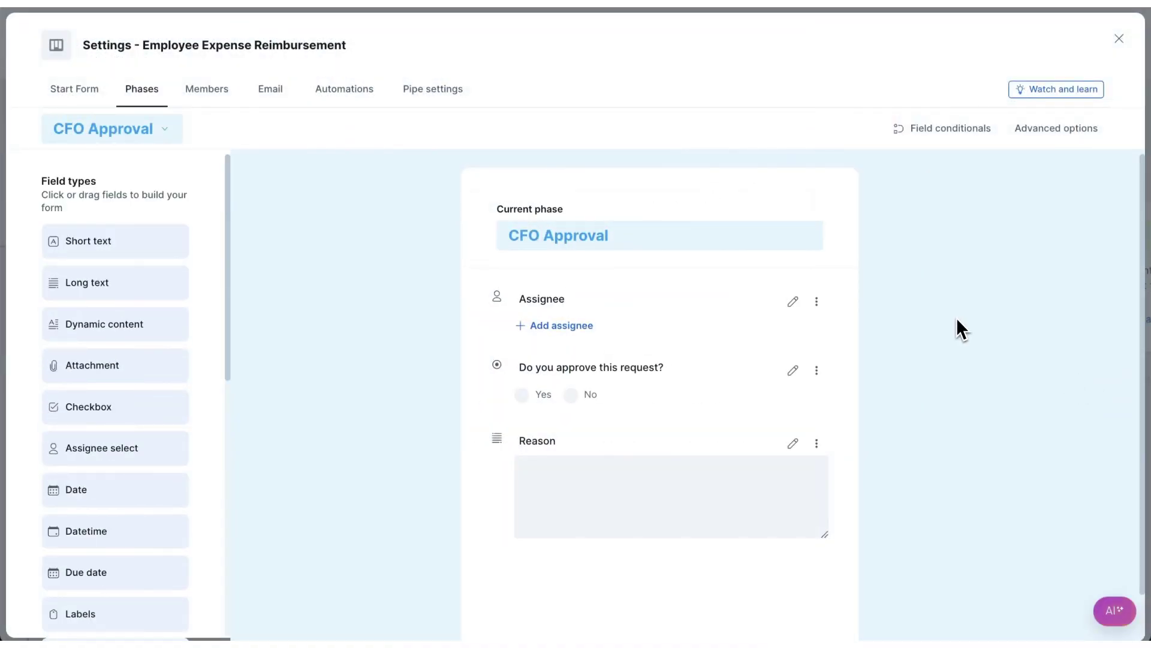
Close Settings and start a new automation from the pipe's Automation page
click(1119, 40)
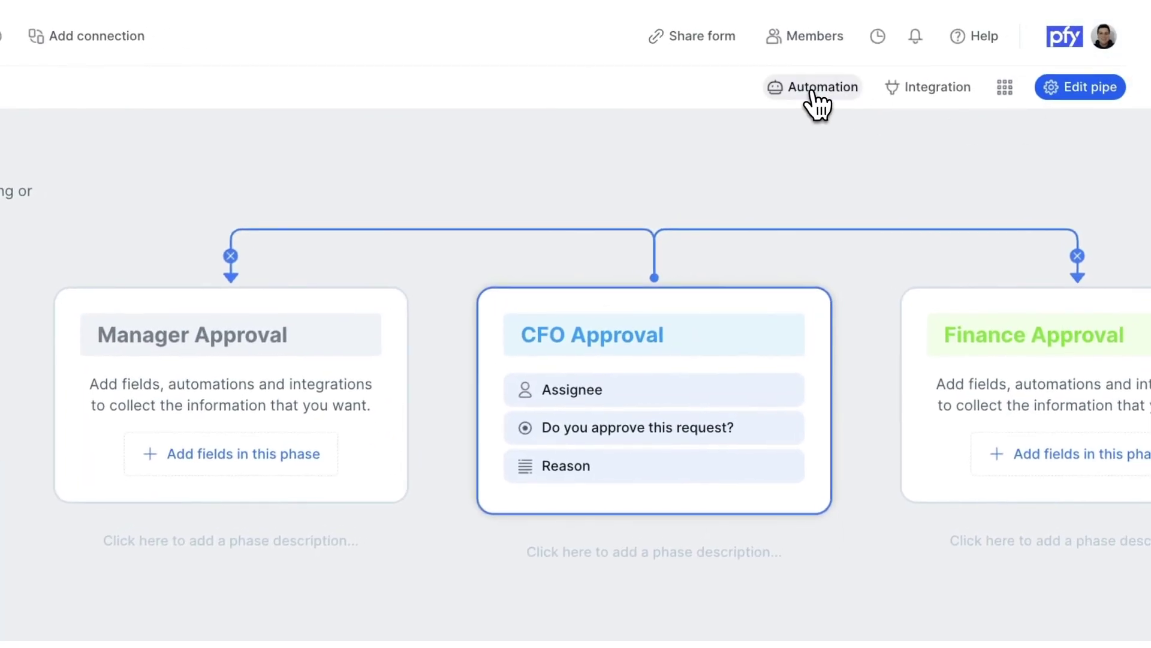
click(813, 90)
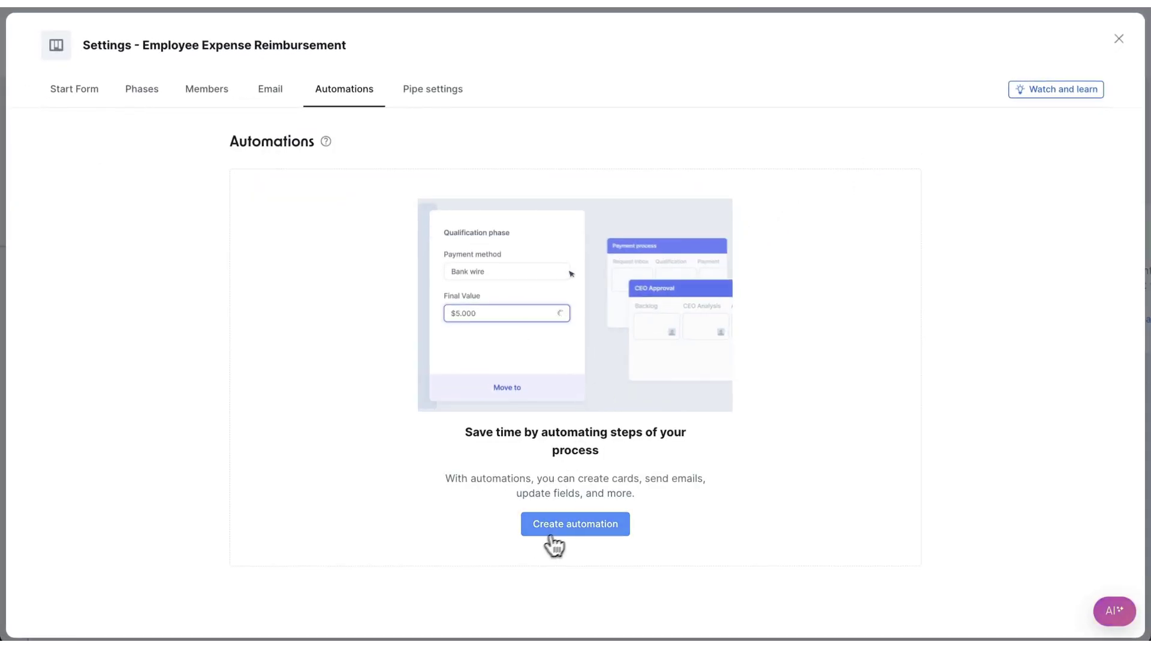
click(578, 525)
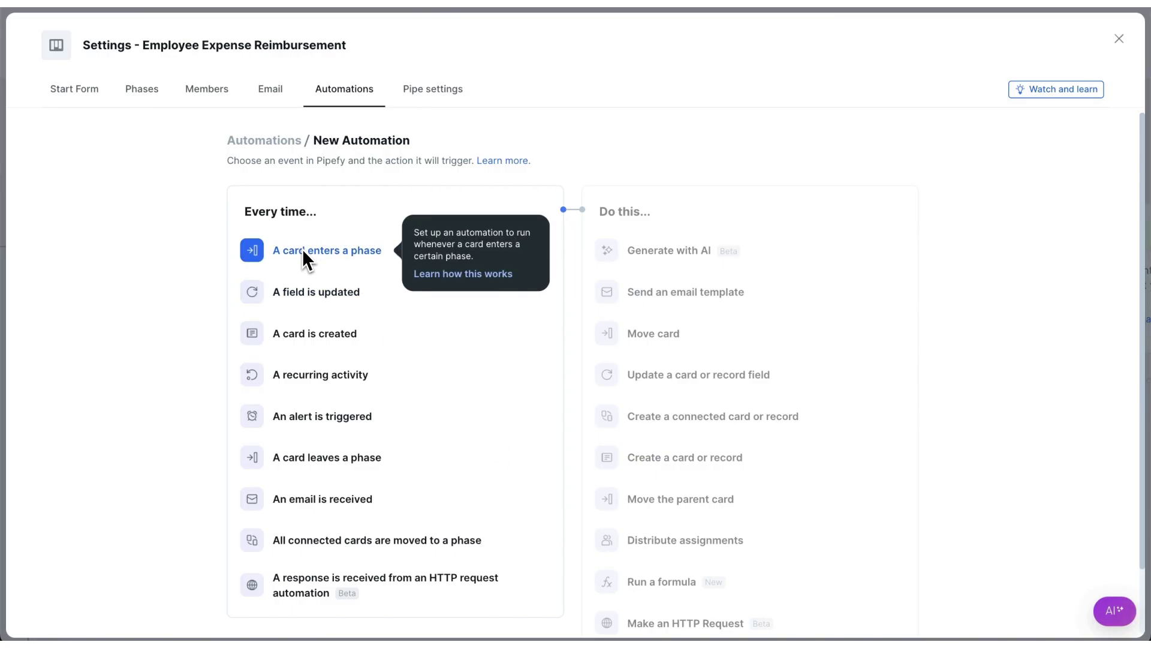
Trigger on card creation with a Generate with AI action instructed to judge reimbursability
click(305, 334)
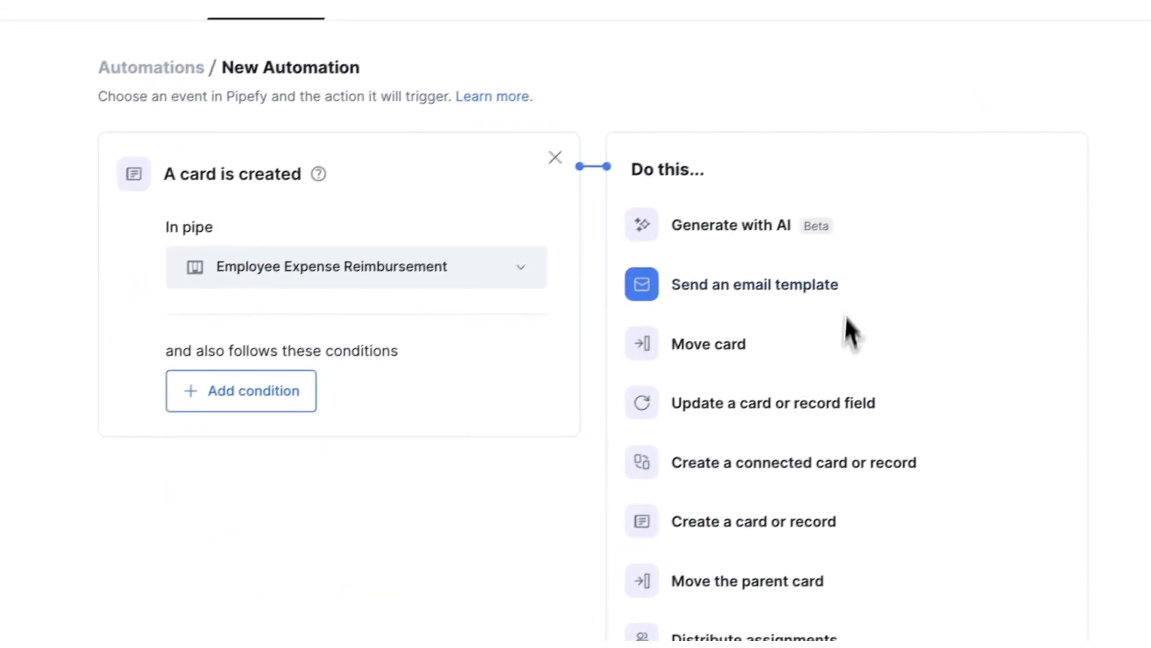
click(713, 246)
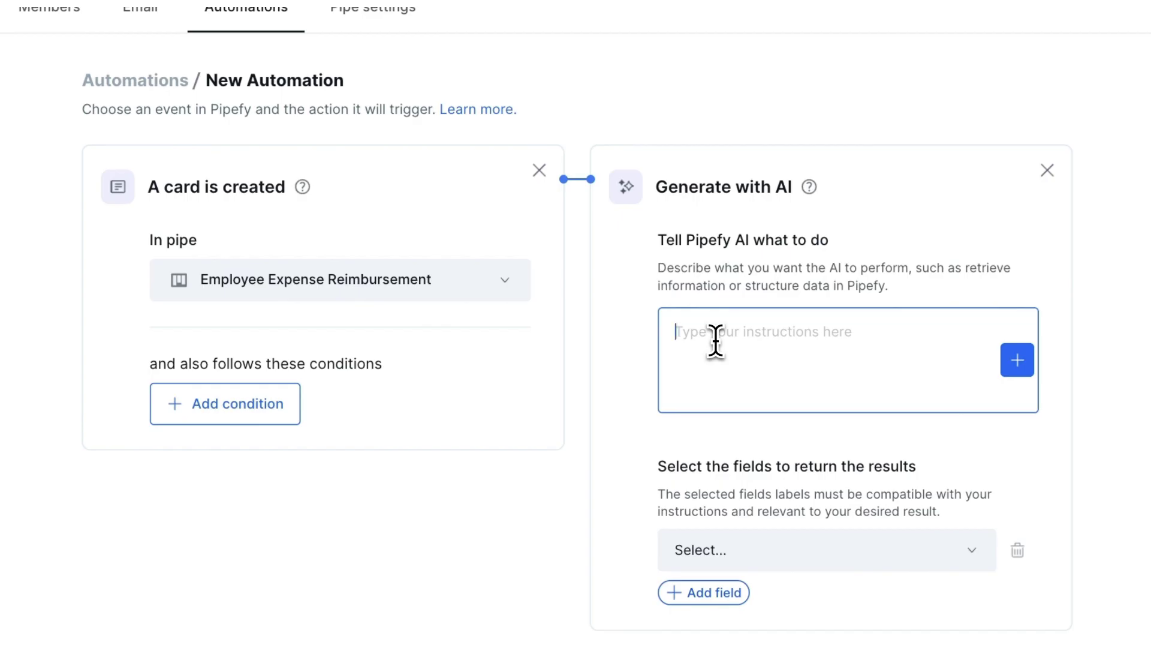
text(Analyze this reimbursement request and determine if it's reimbursable)
key(Return)
key(Return)
text(R)
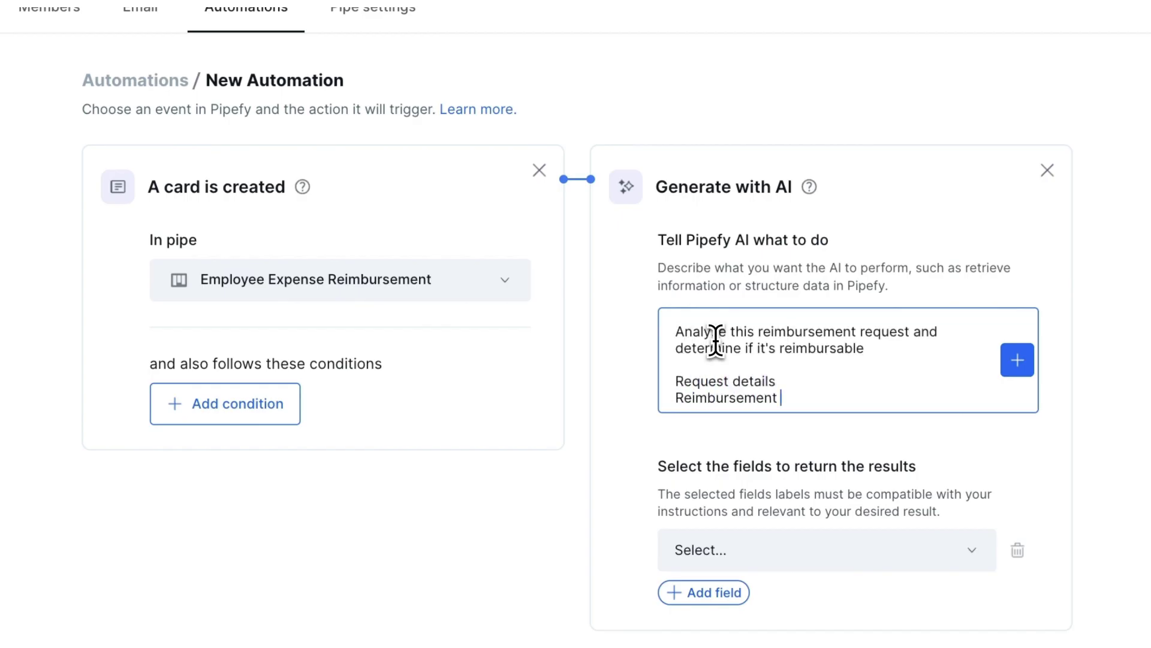
text(ipt:)
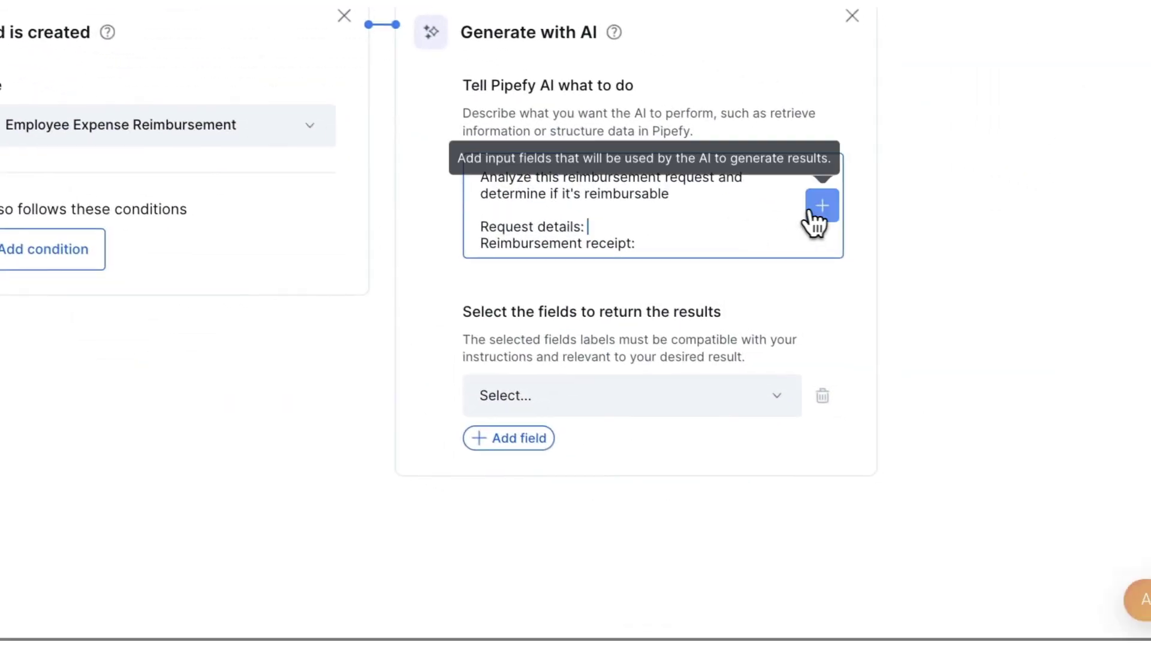
Insert the Description and Receipt Attachment fields into the AI prompt
click(1018, 359)
scroll(765, 420, down, 10)
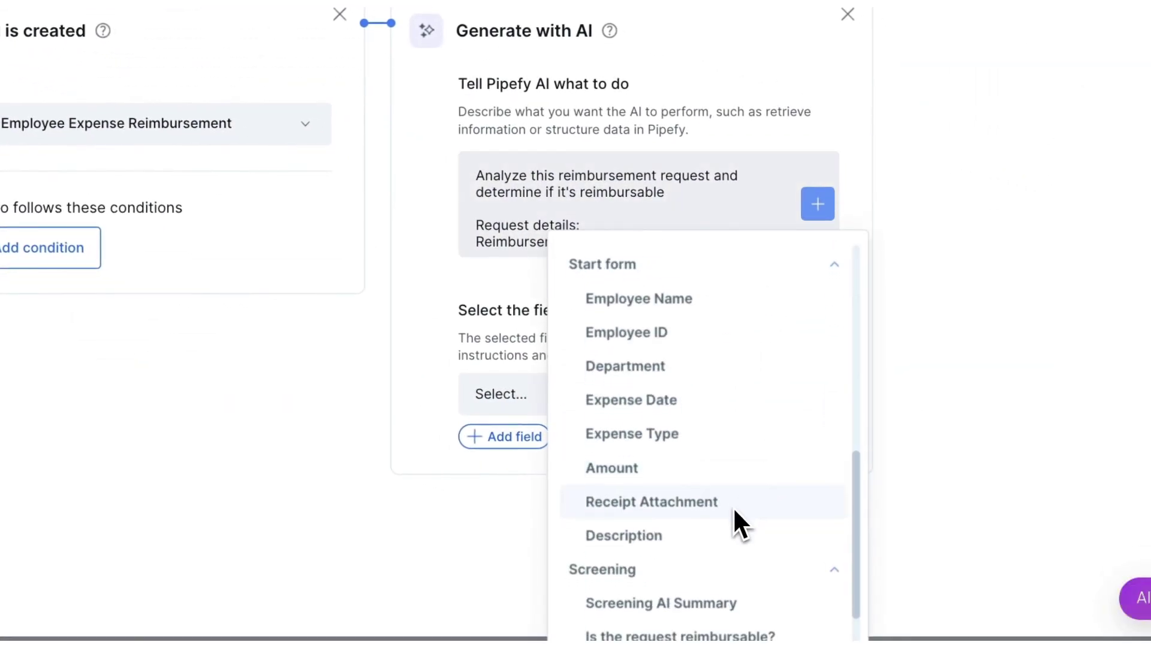
click(690, 520)
click(681, 266)
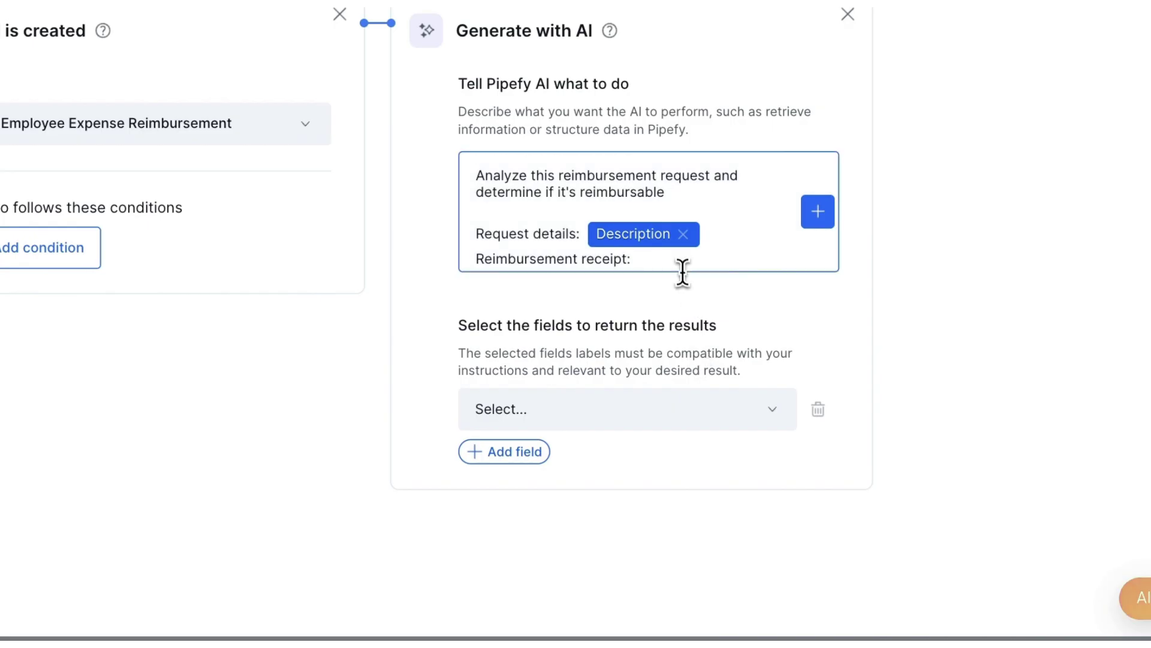
click(818, 211)
scroll(777, 456, down, 10)
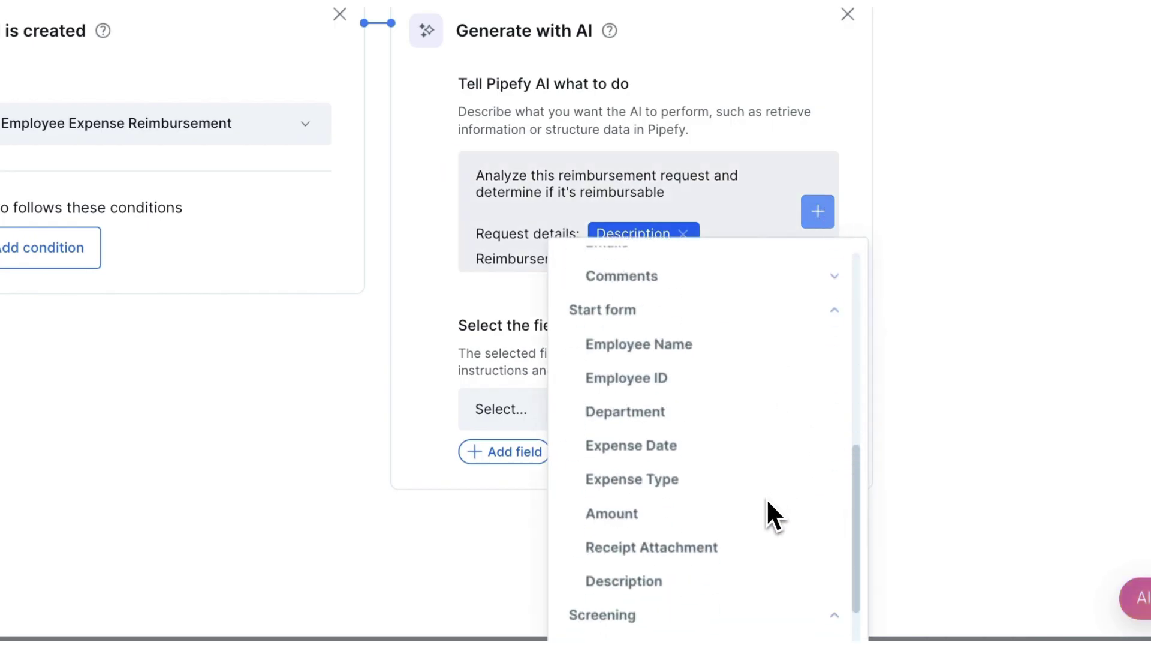
click(724, 545)
Add 'Is the request reimbursable?' as an output field and save the automation as 'Auto Screen'
click(596, 441)
click(692, 506)
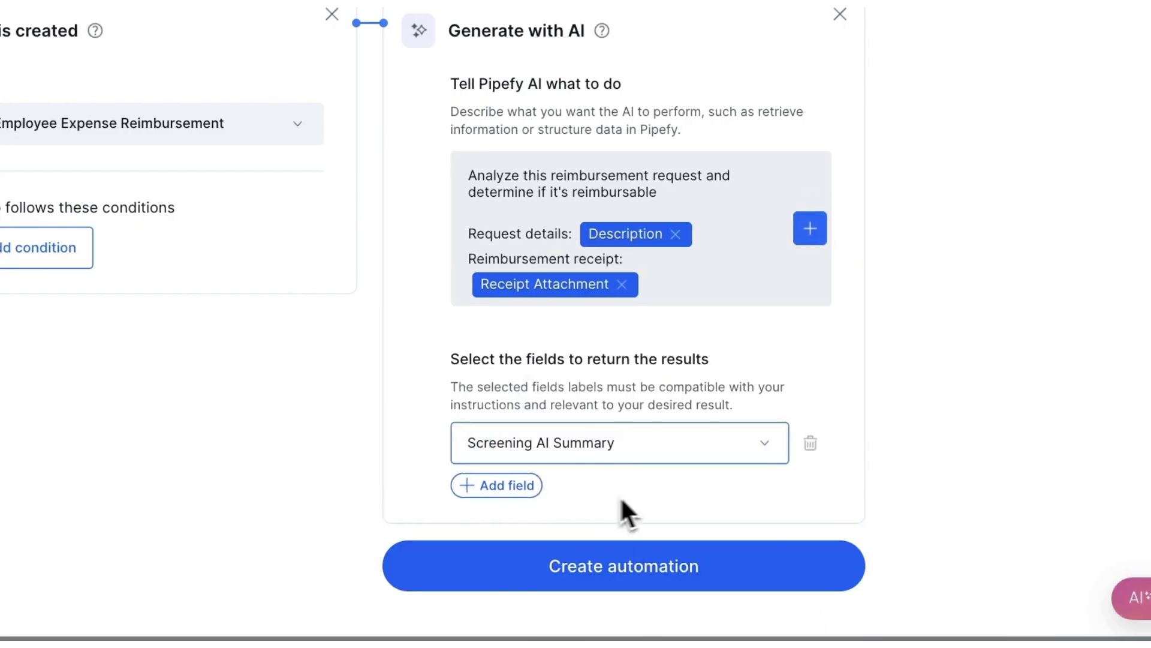
click(513, 483)
click(611, 502)
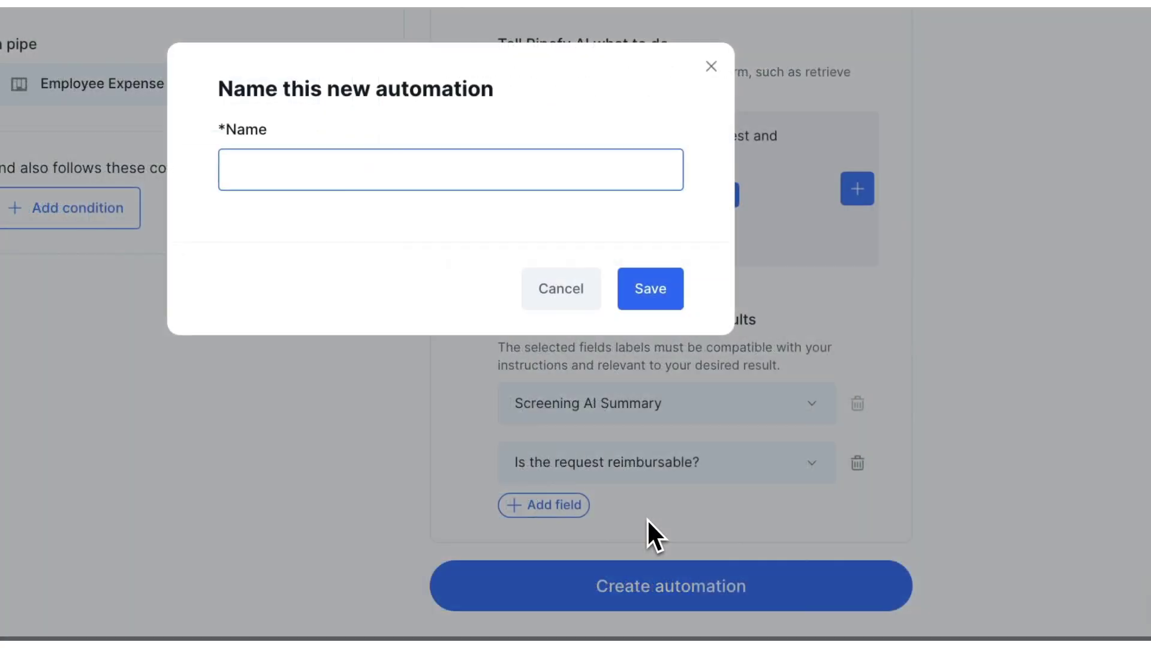
text(Au)
text(to Sc)
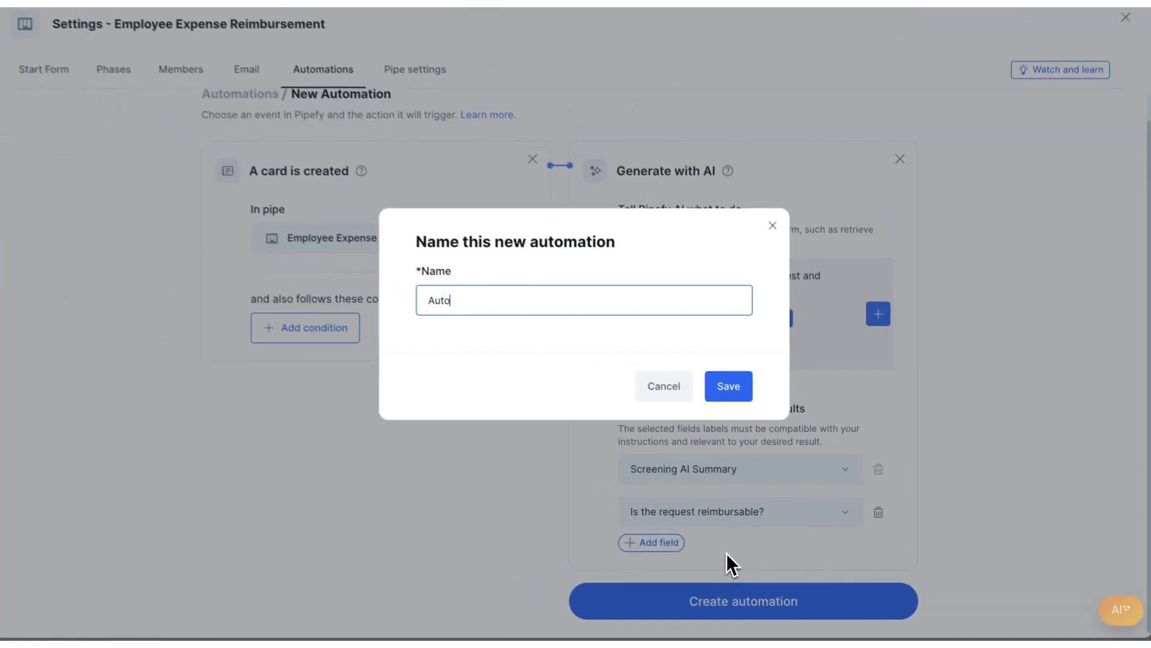
text(ree)
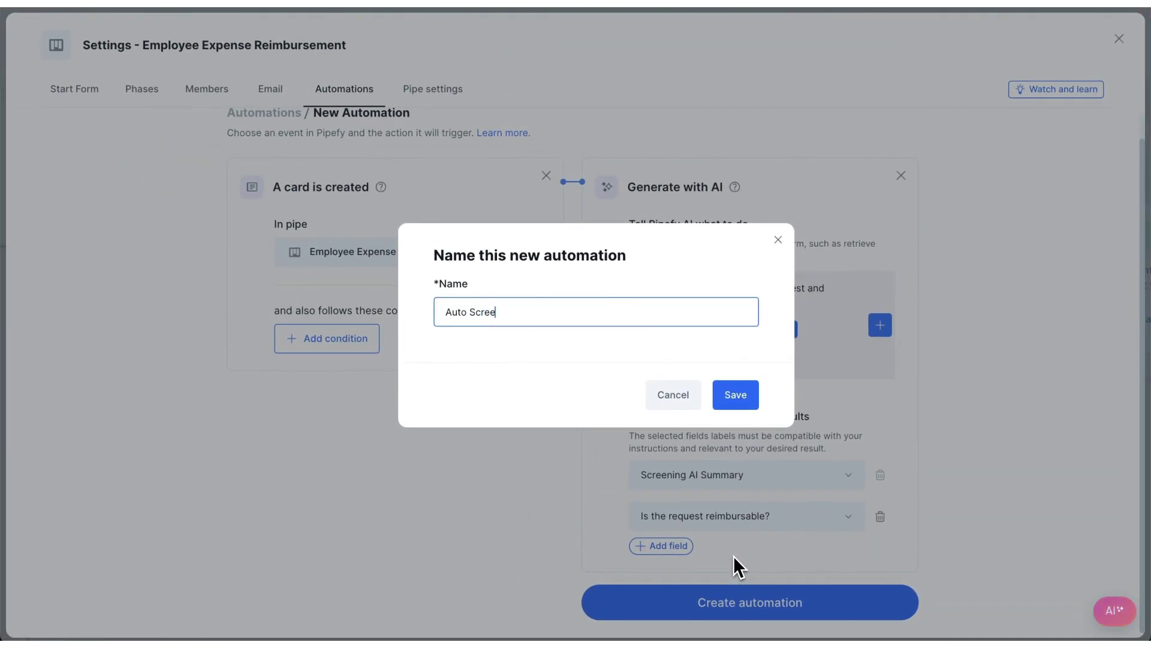
text(n)
click(750, 401)
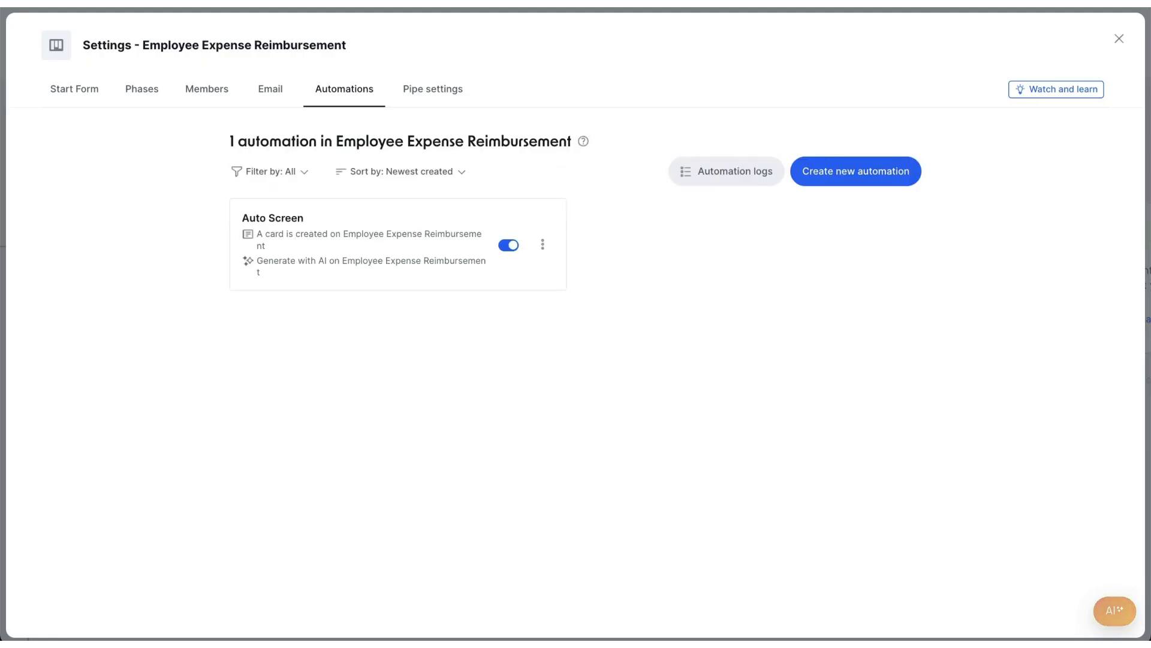
Fill in the employee's name and ID, Department Finance, date 06/25/2024 and Expense Type Travel
click(1119, 39)
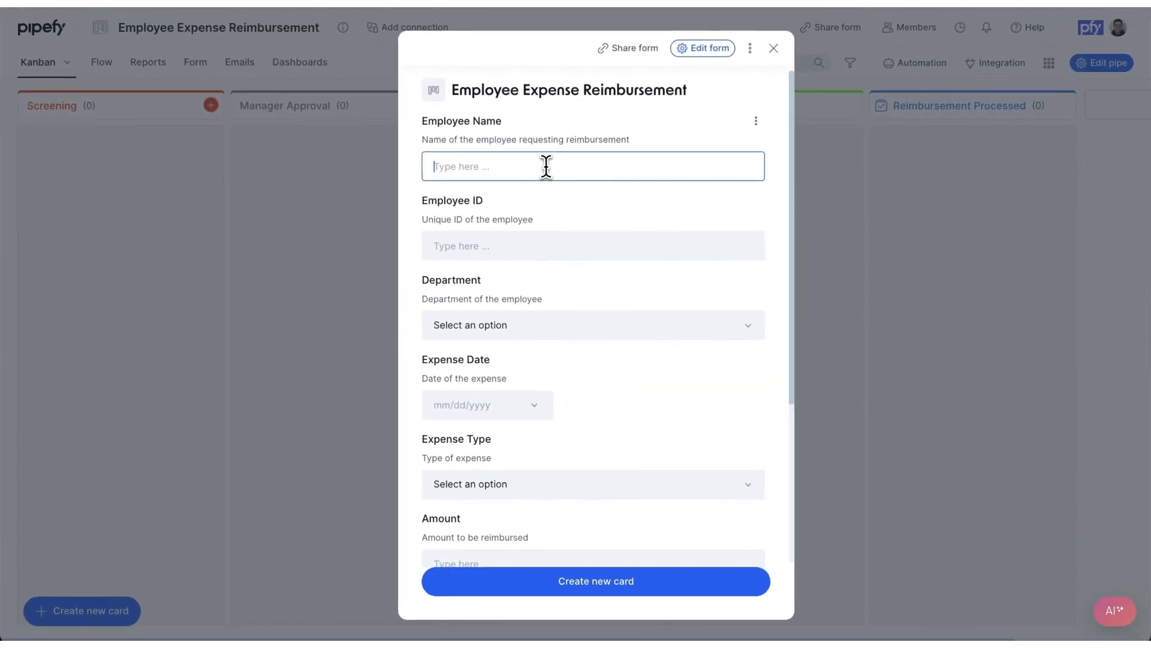
click(555, 246)
text(1)
text(2345)
click(498, 324)
click(496, 363)
click(487, 403)
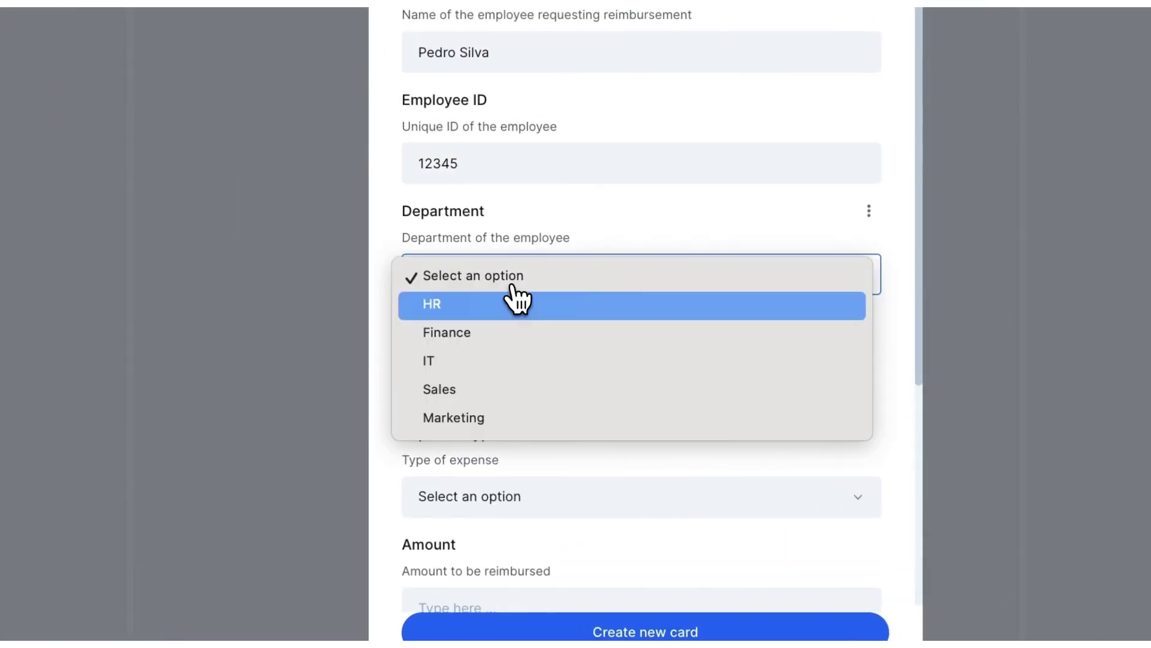
click(512, 259)
click(565, 497)
click(566, 524)
Enter amount 1000, a description and the receipt upload, then open the new Draft card
scroll(565, 524, down, 5)
click(476, 303)
text(1000)
click(494, 529)
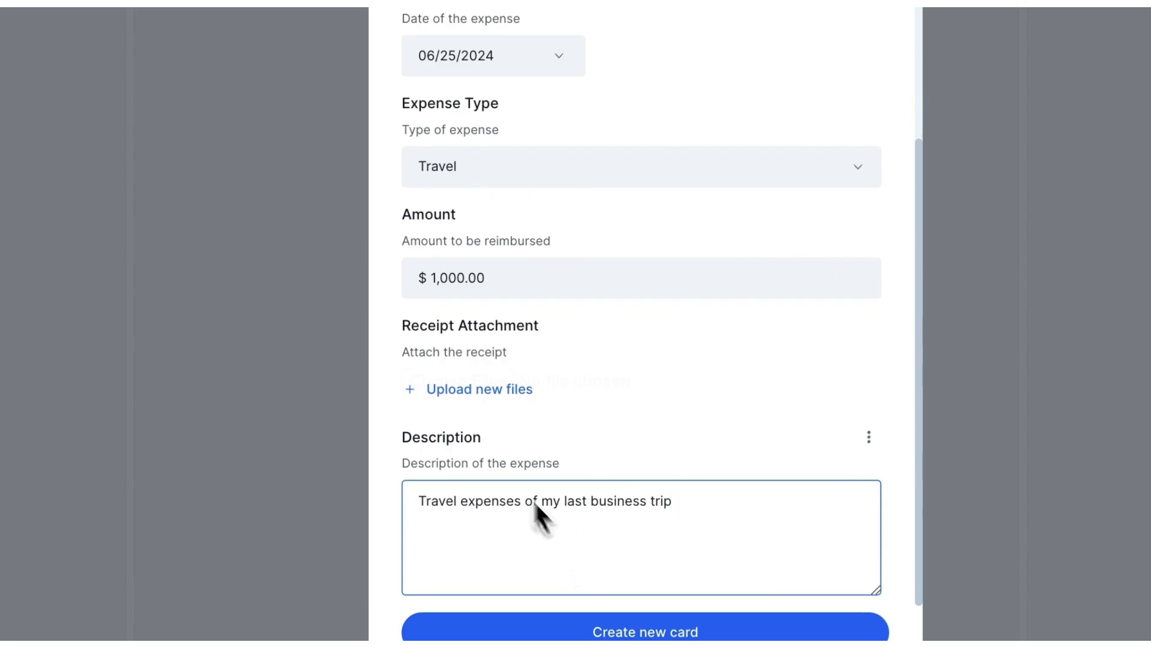
click(480, 389)
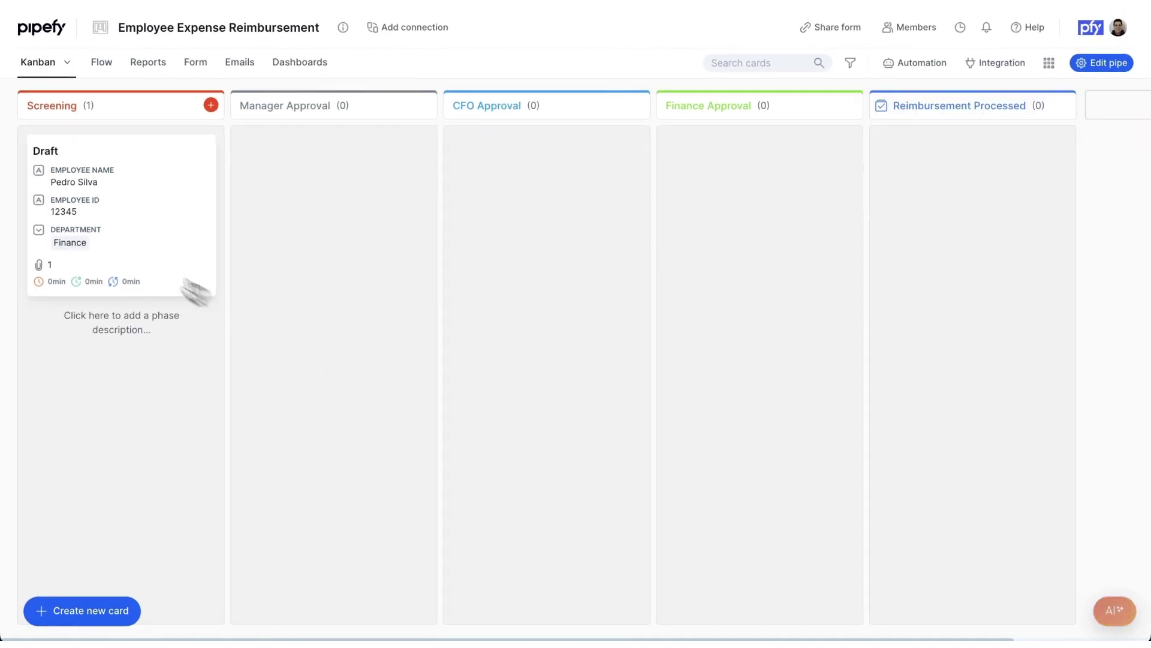
click(61, 215)
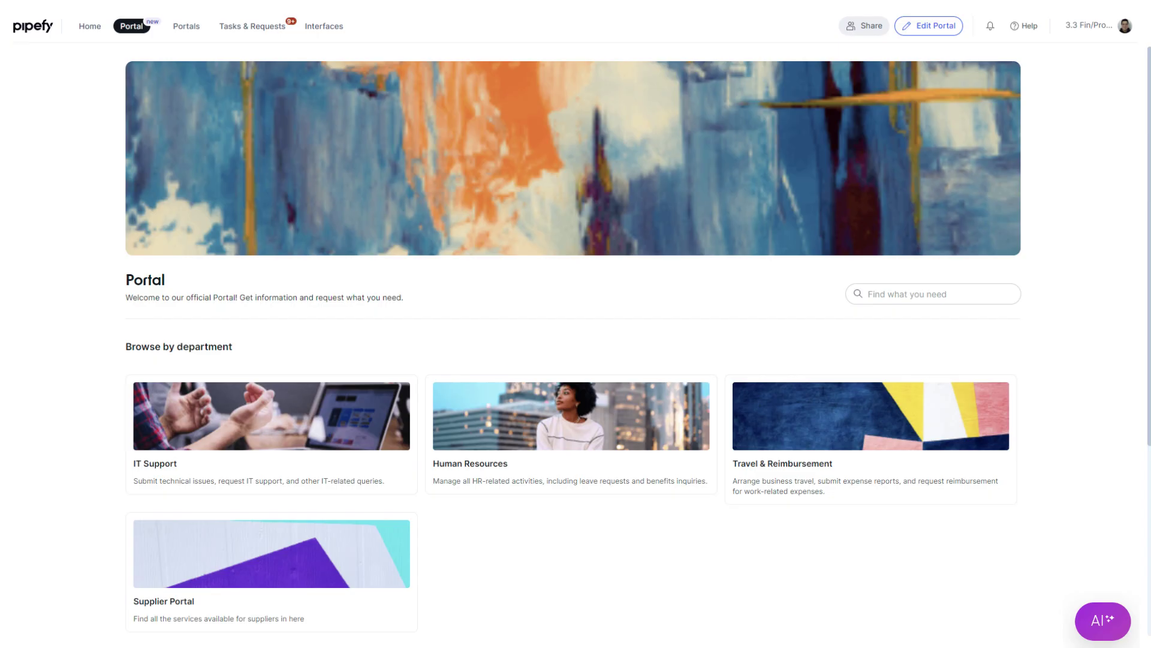
Ask the portal's AI assistant about the vacation policy
click(1103, 620)
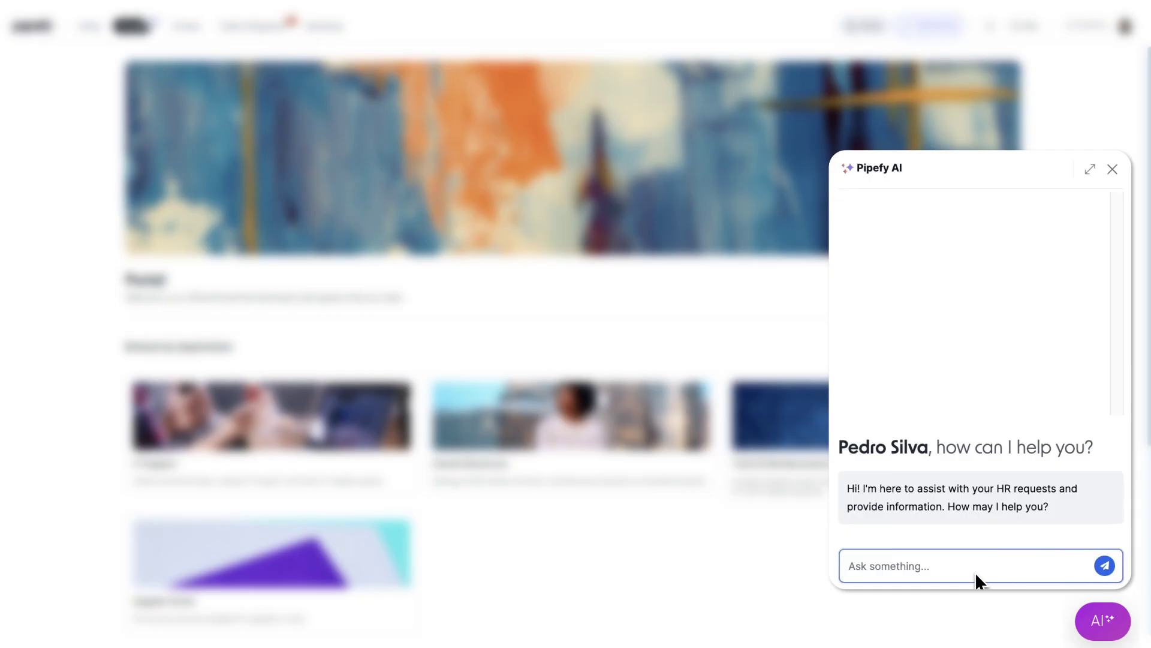
text(Please explain to me our vacation policy)
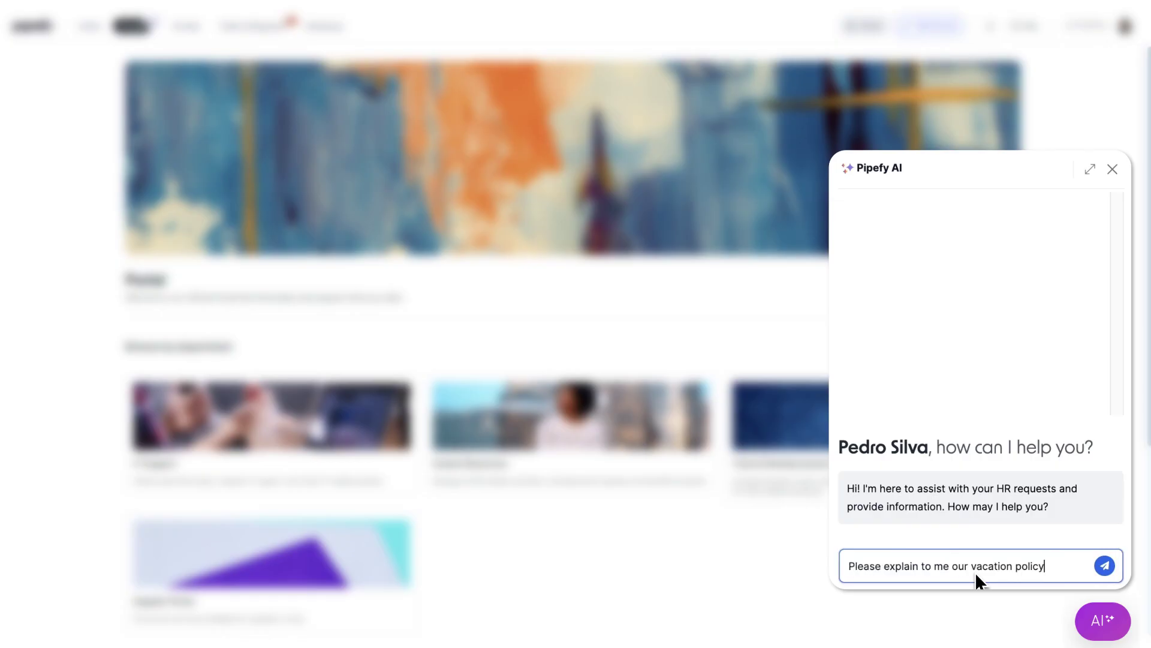
key(Return)
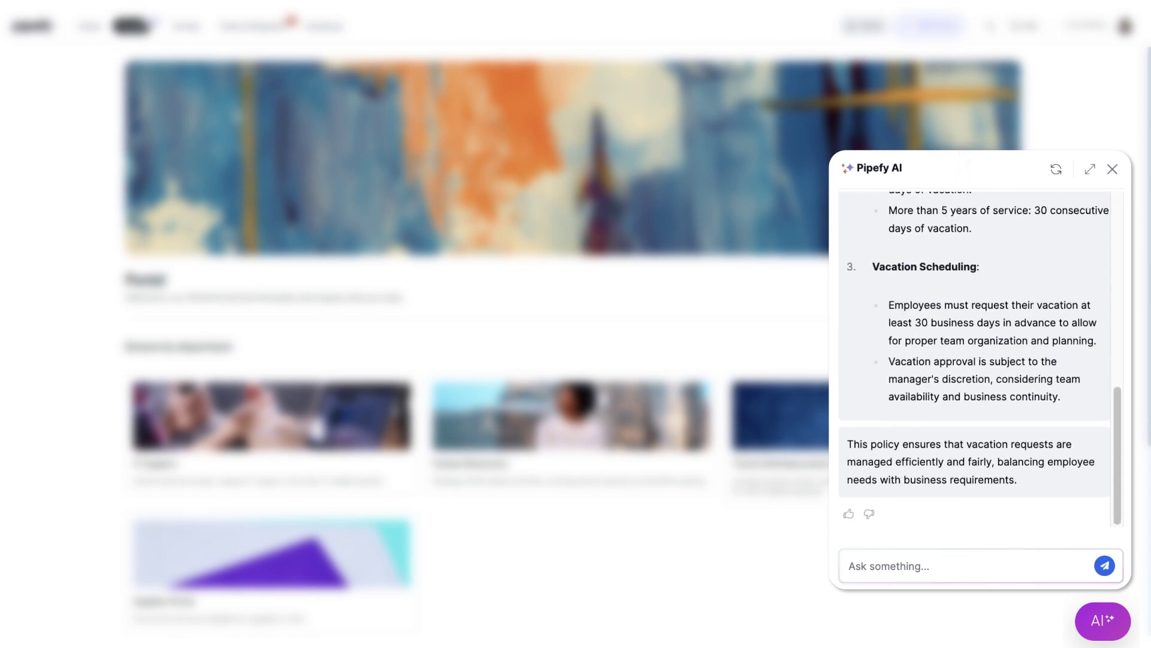
Request a vacation from 2024-06-20 to 2024-06-30, skipping extra info, and confirm with Yes
click(955, 568)
text(I want to create a new vacation request)
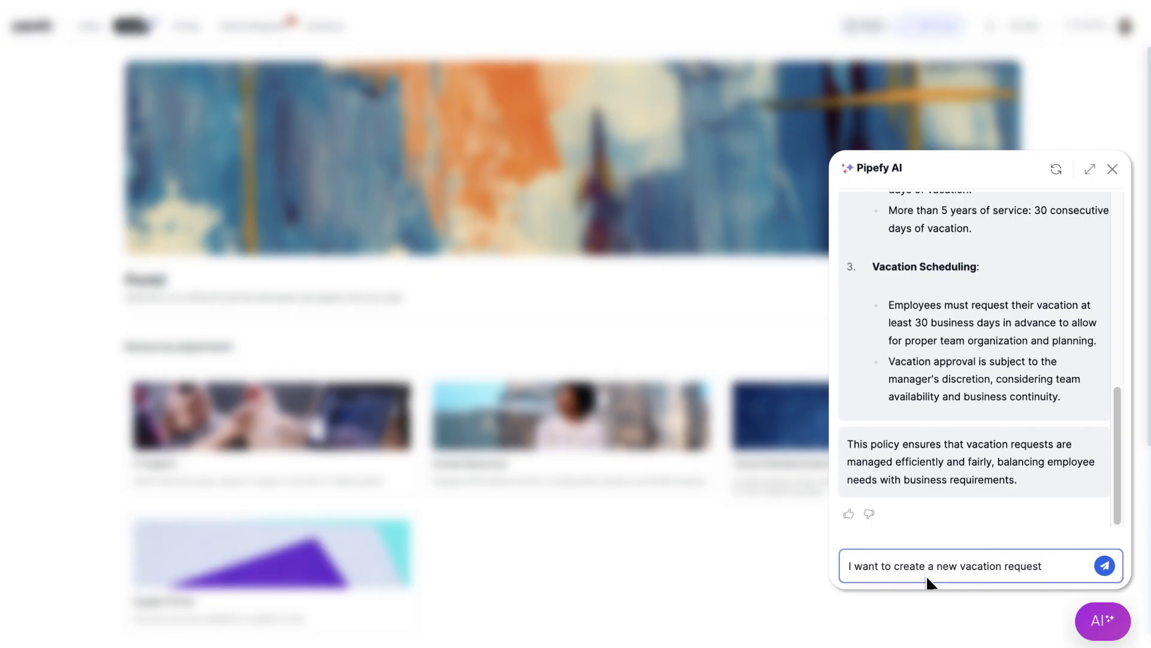
key(Return)
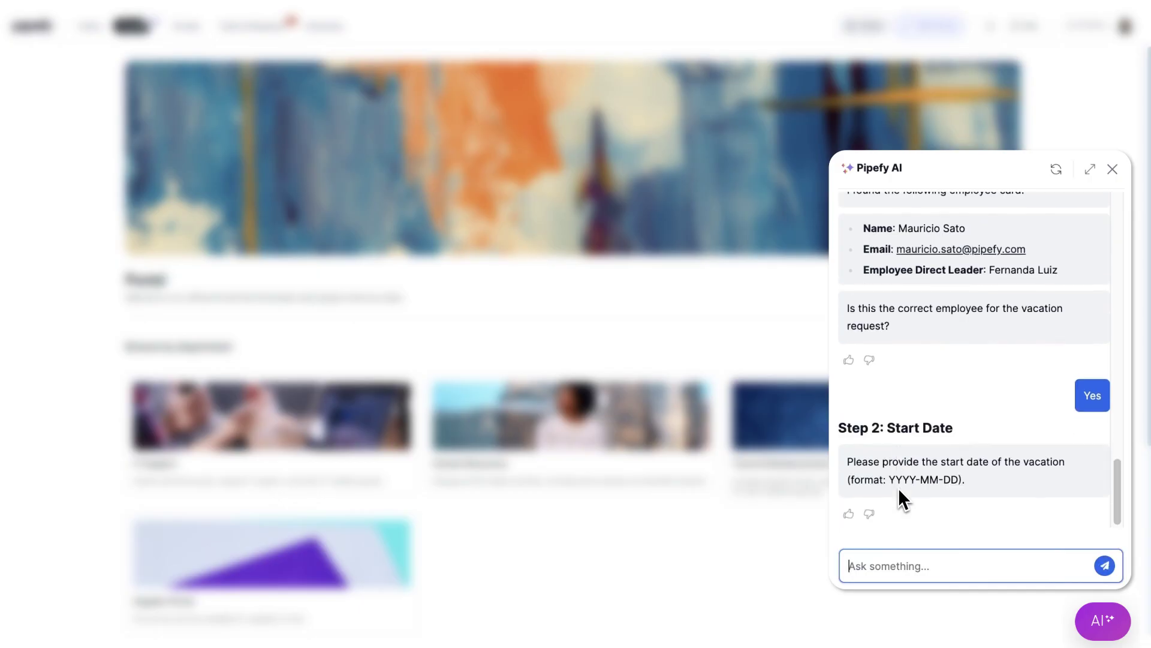
text(2024-06-20)
key(Return)
text(2024-06-30)
key(Return)
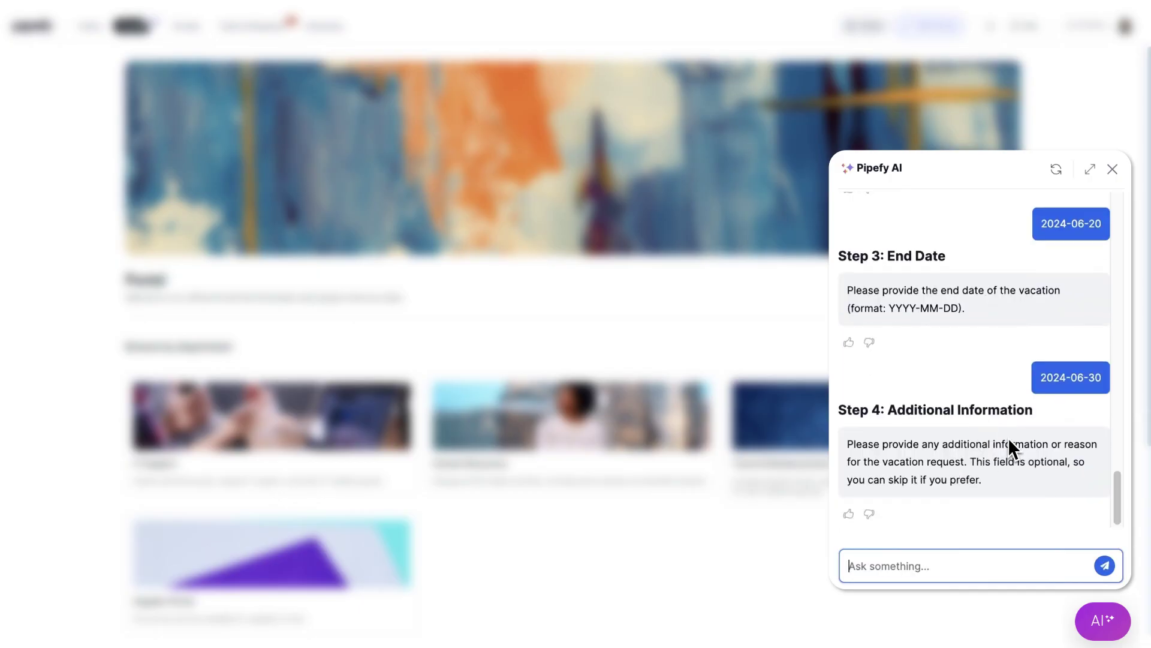
text(skip it)
key(Return)
text(Yes)
key(Return)
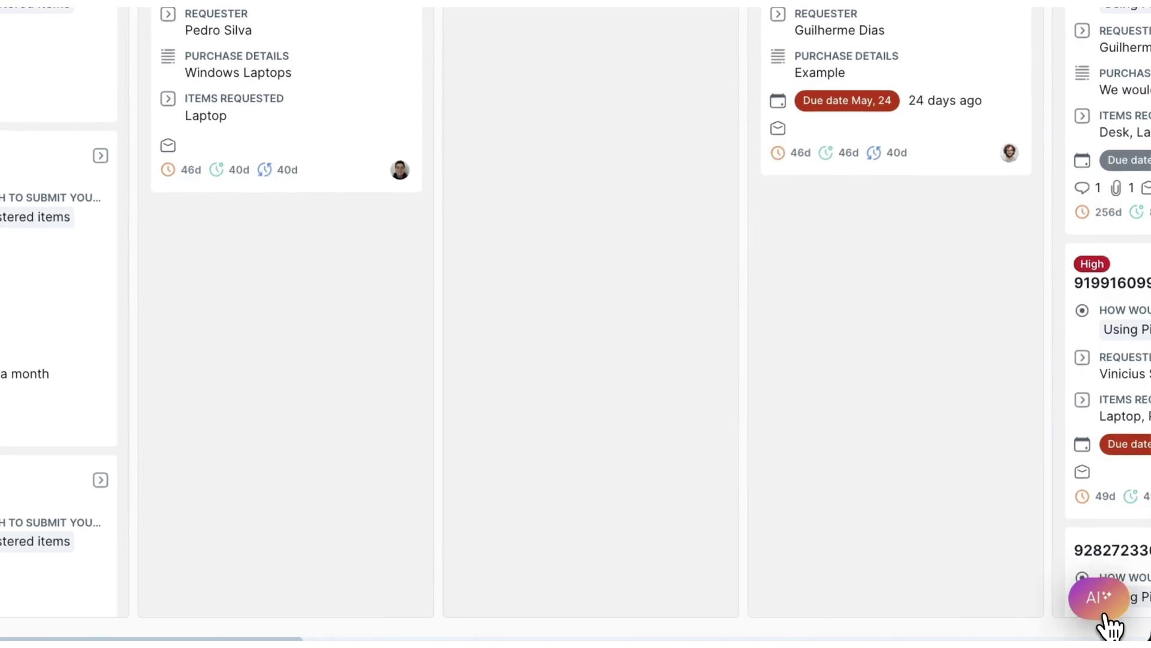
Ask the AI for Procurement bottlenecks excluding Done and Archived phases, then for suggestions to fix them
click(1105, 616)
key(ctrl+v)
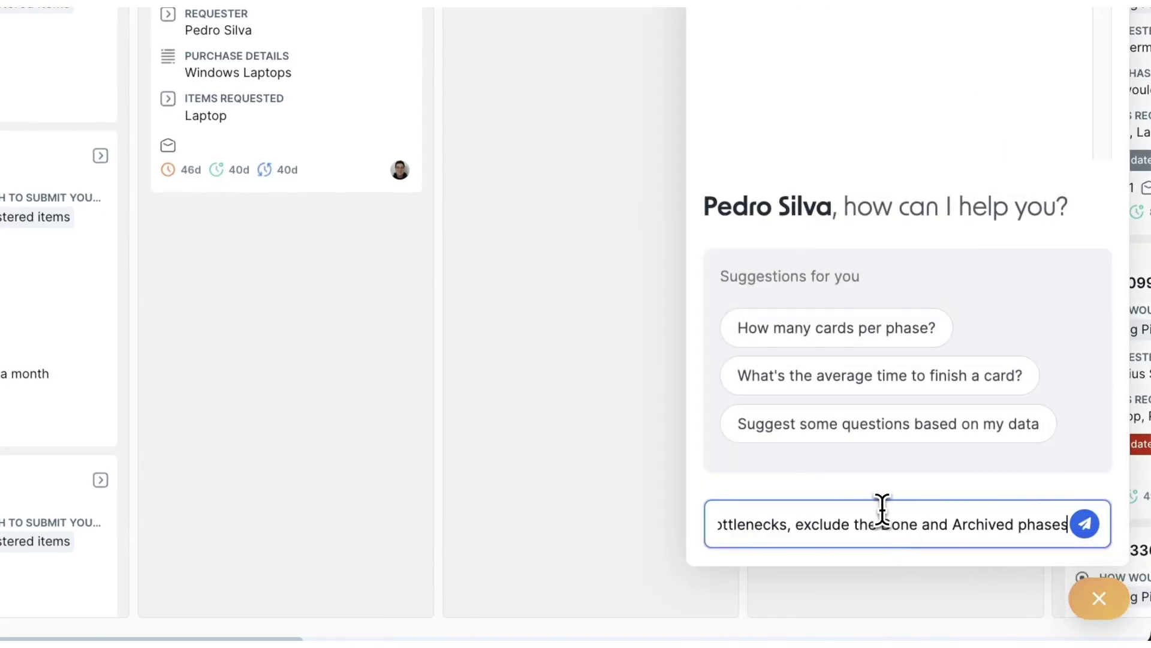
key(Return)
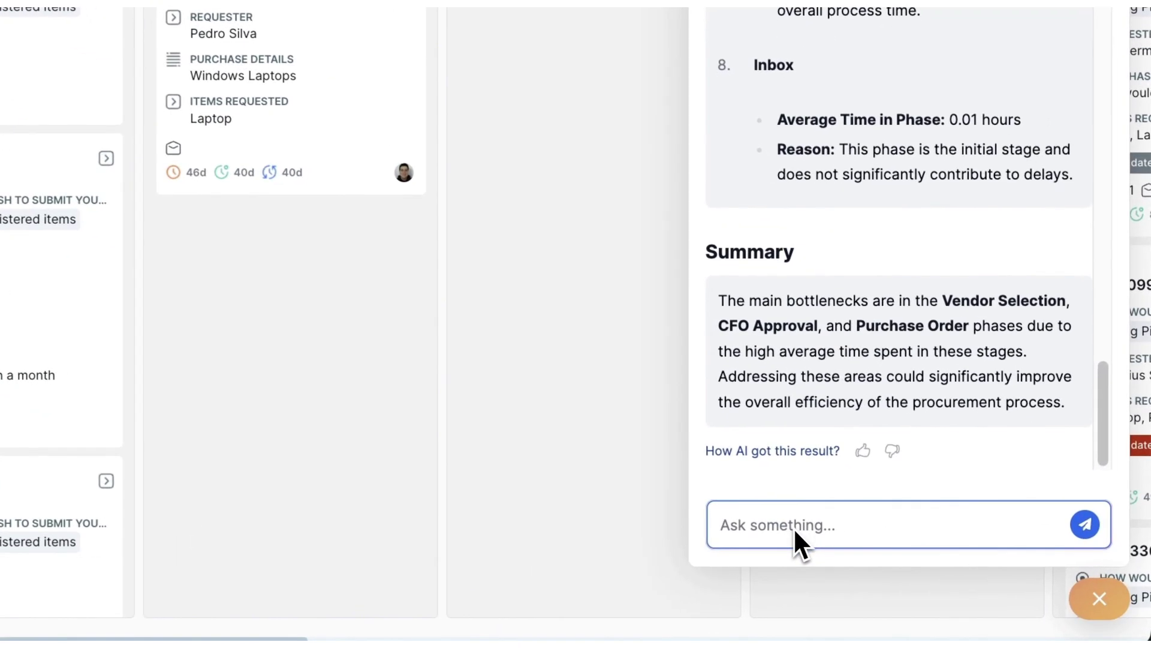
key(ctrl+v)
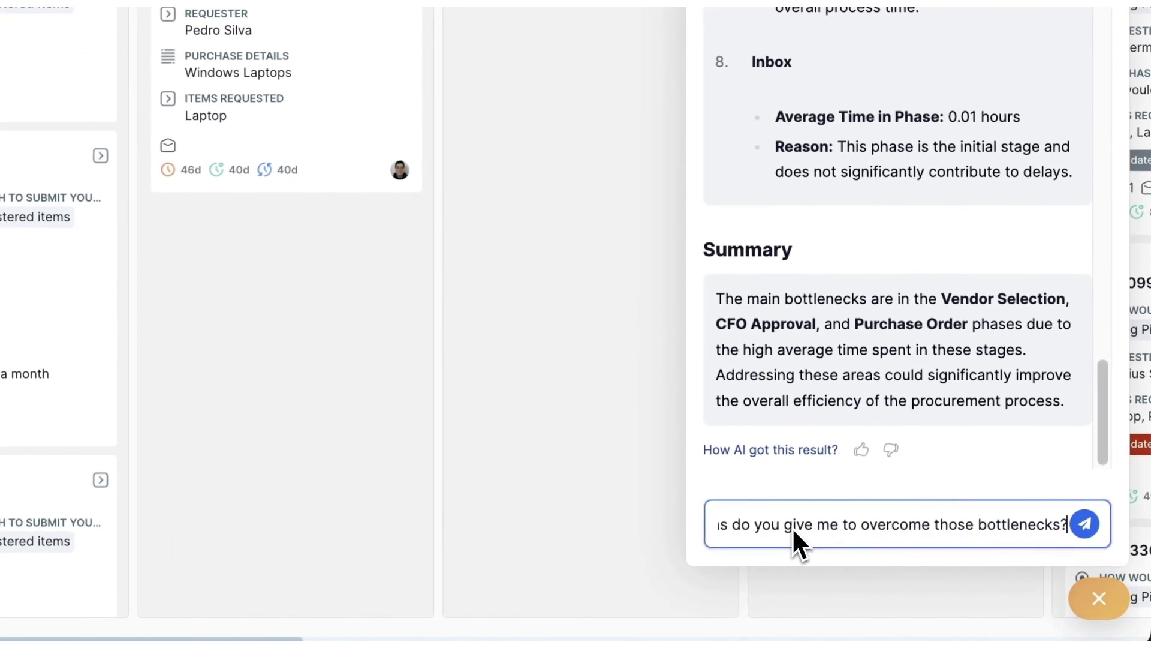
key(Return)
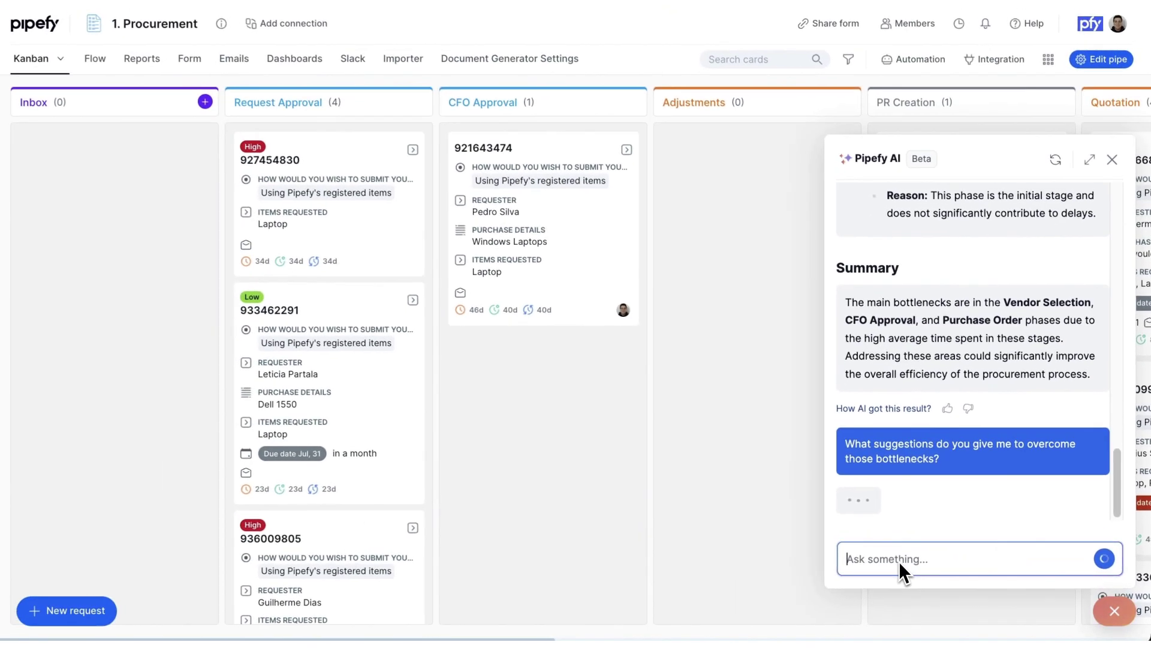